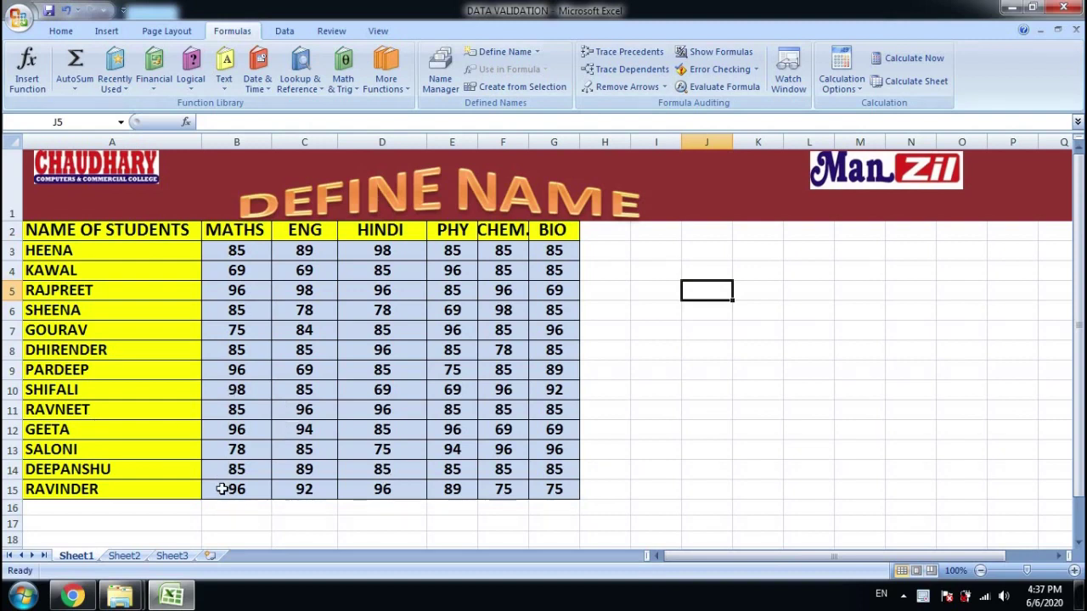
# Enter =MAX(B3:B15) in B17 for the MATHS marks, then clear it again.
pyautogui.click(241, 521)
pyautogui.write('=')
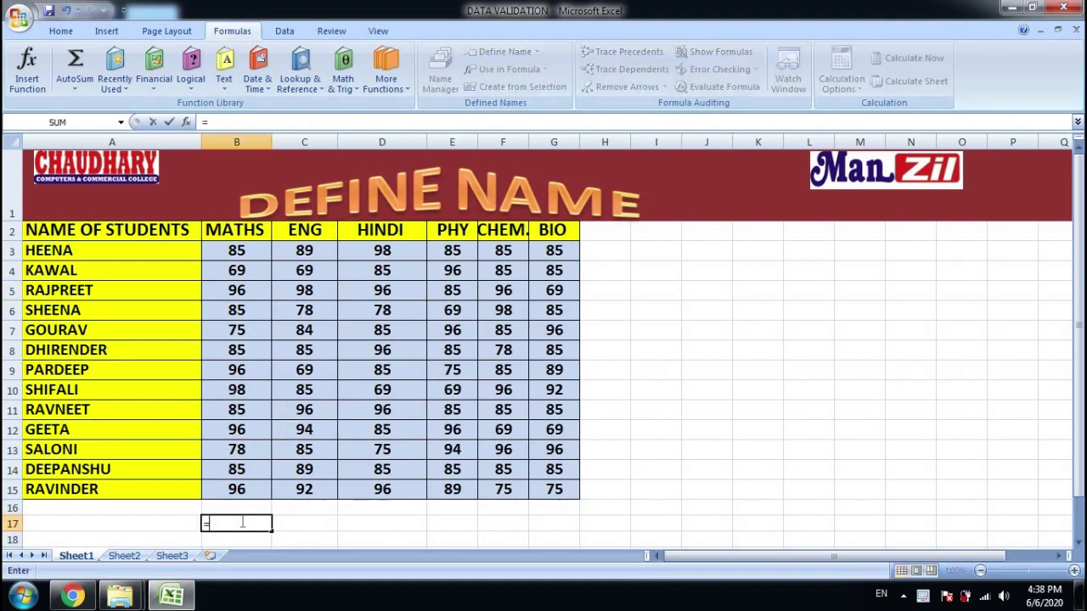
pyautogui.write('MAX')
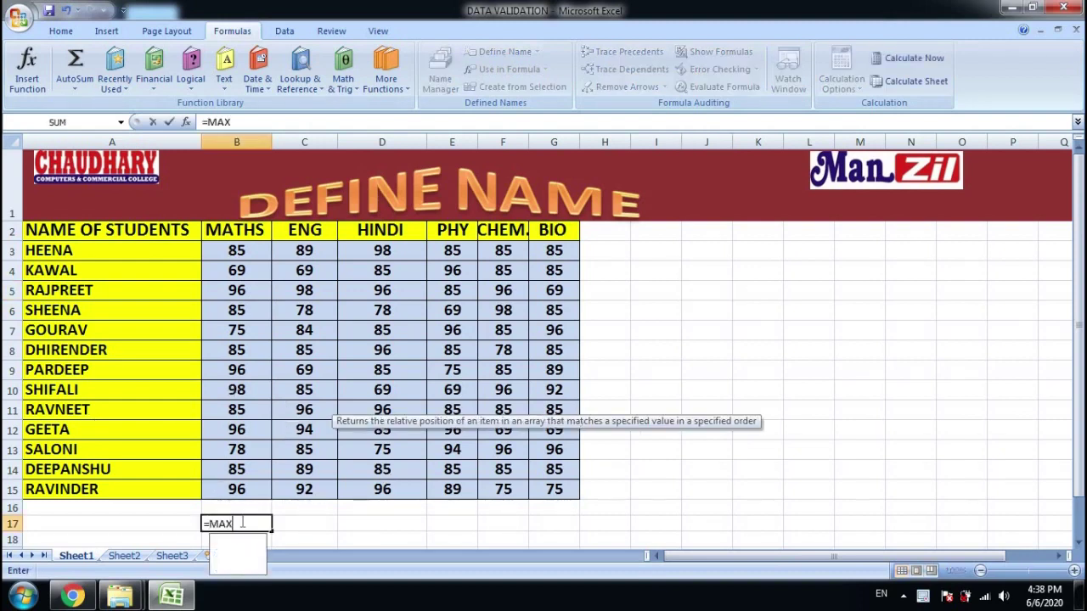
pyautogui.write('(')
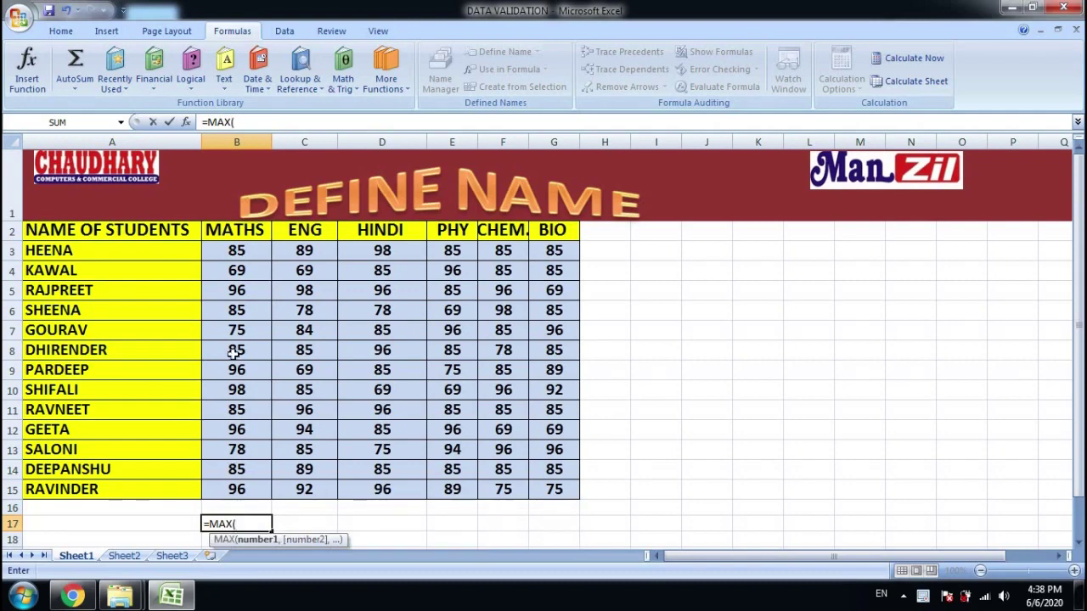
pyautogui.click(213, 251)
pyautogui.moveTo(230, 290); pyautogui.dragTo(217, 484)
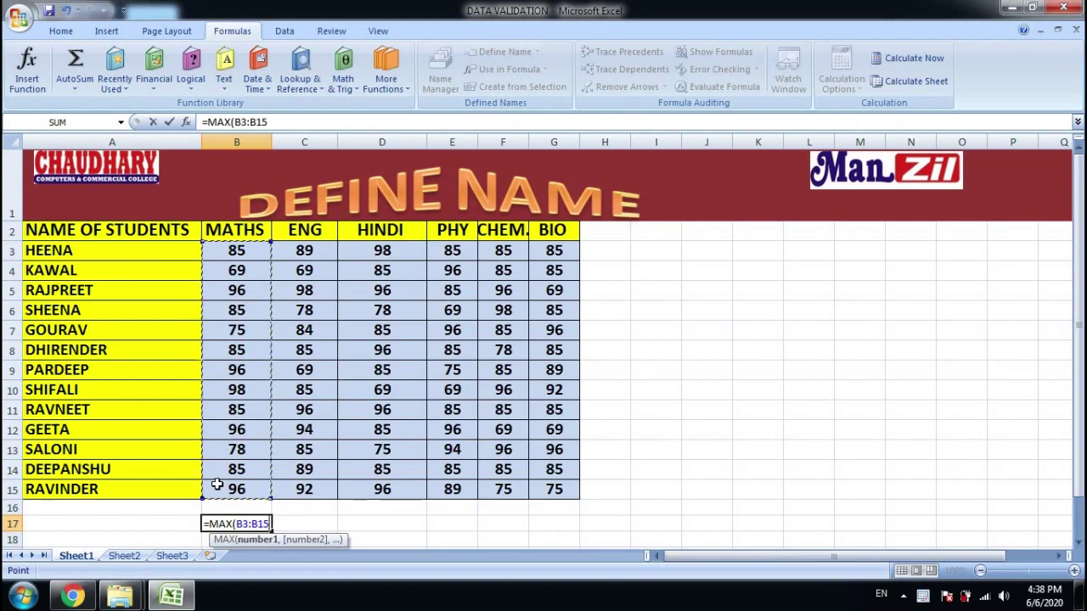
pyautogui.write(')')
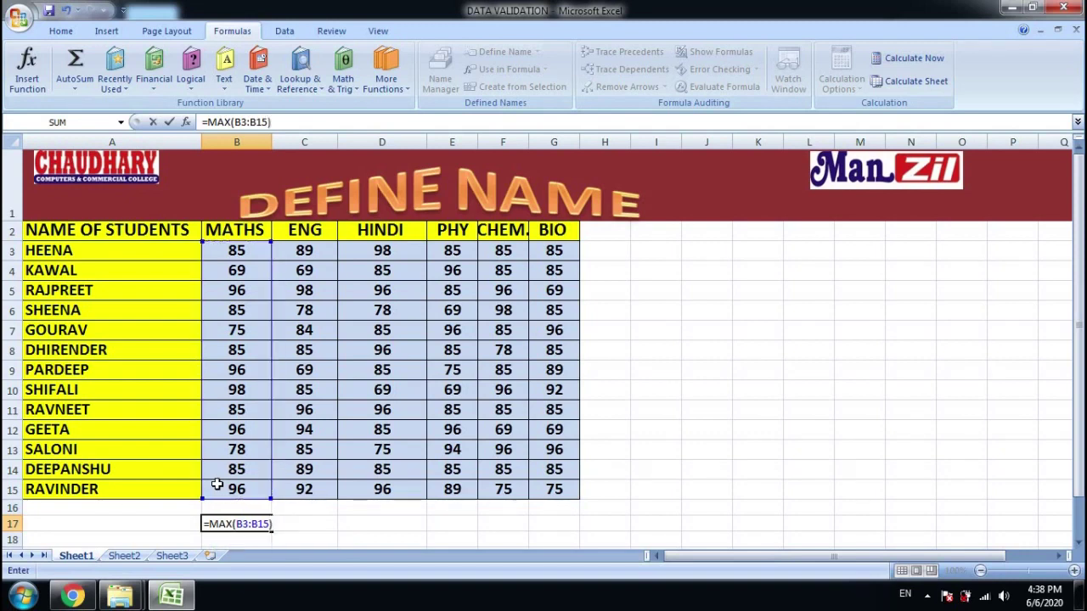
pyautogui.press('Return')
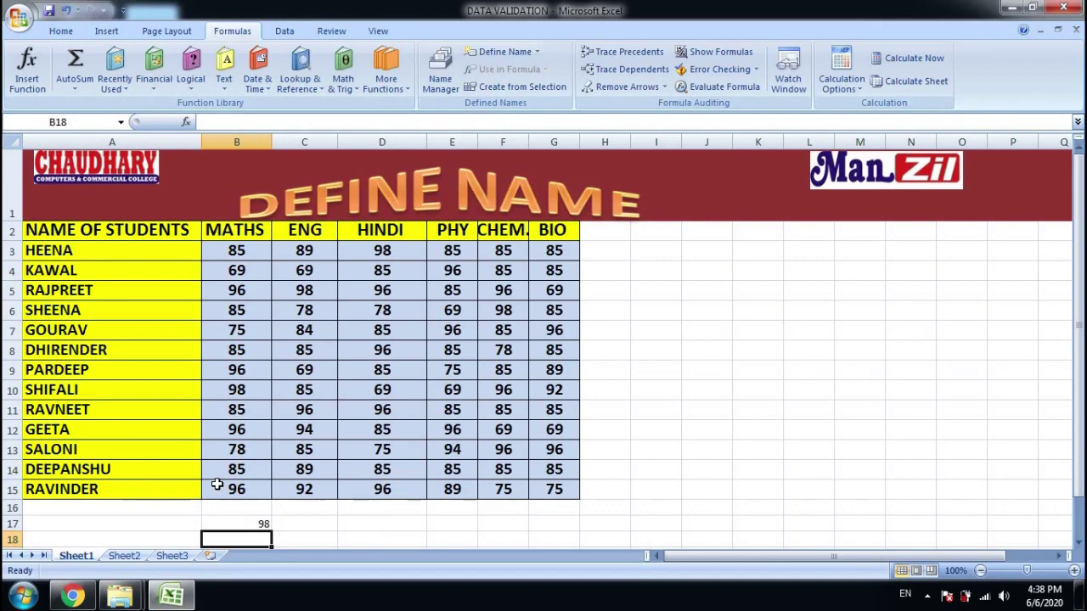
pyautogui.press('Up')
pyautogui.press('Right')
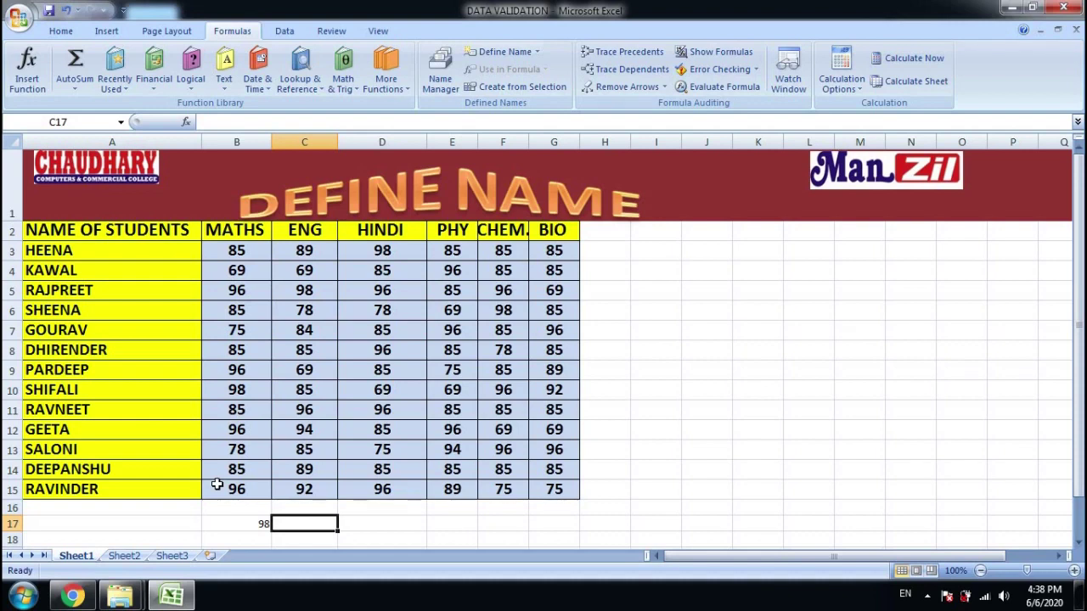
pyautogui.press('Left')
pyautogui.press('Delete')
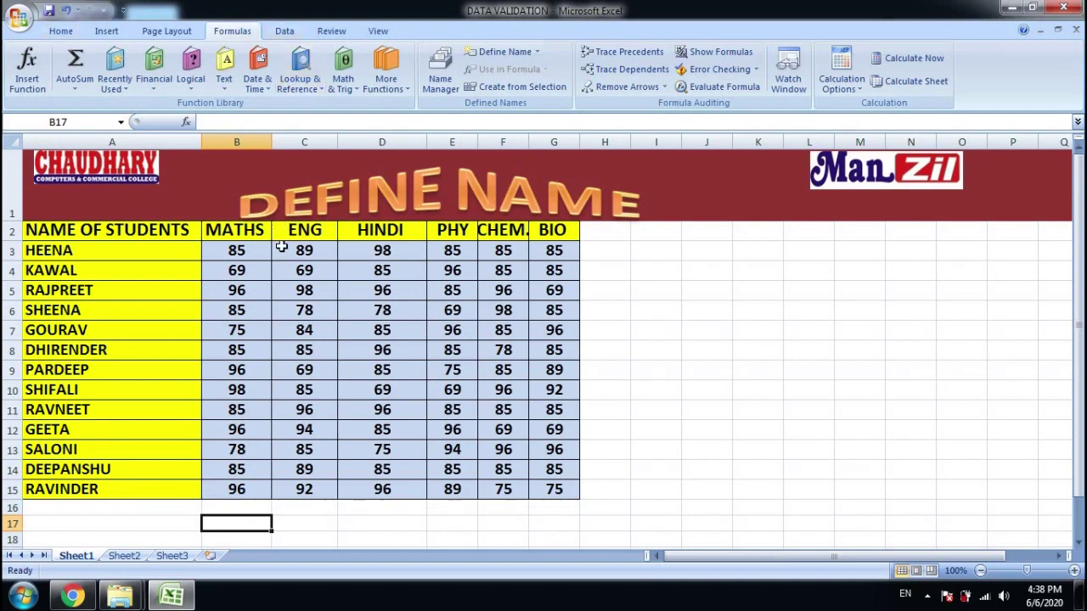
# Select C2:C15 and define it as the workbook-scope name ENG.
pyautogui.click(250, 250)
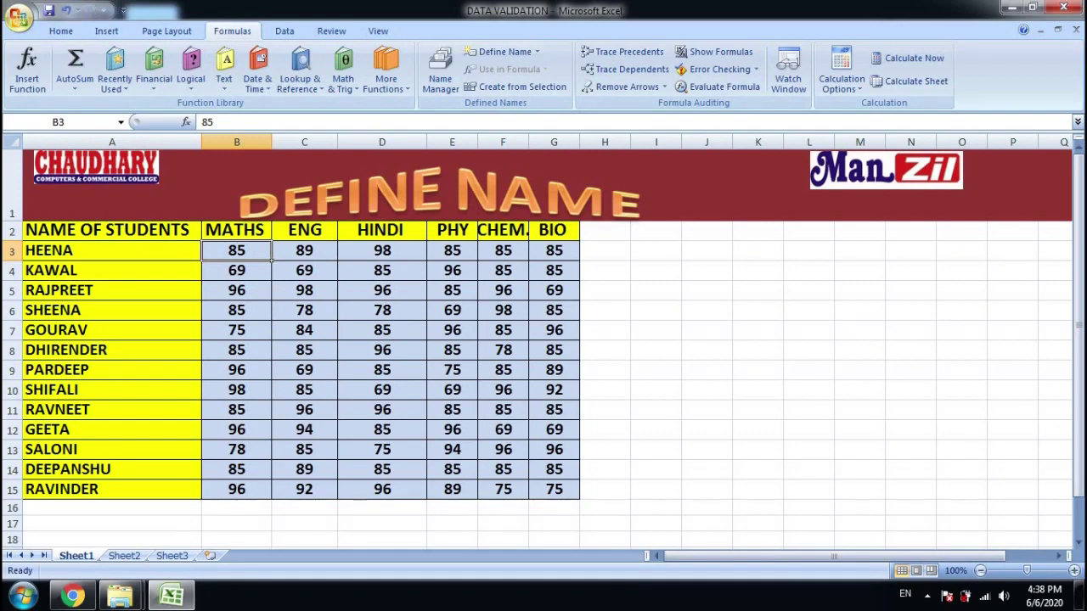
pyautogui.click(231, 514)
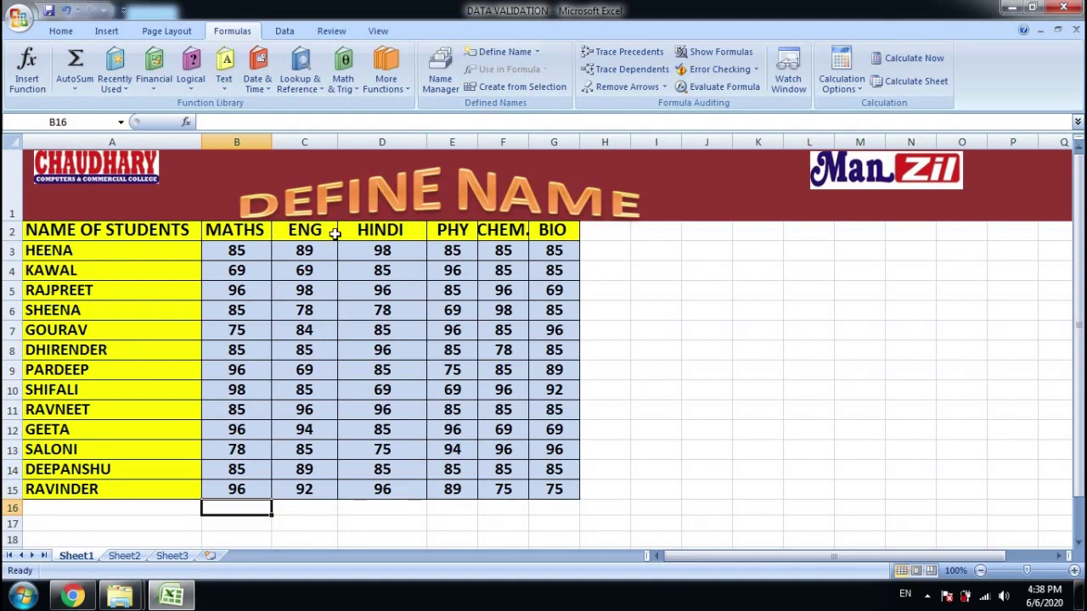
pyautogui.moveTo(306, 231); pyautogui.dragTo(308, 481)
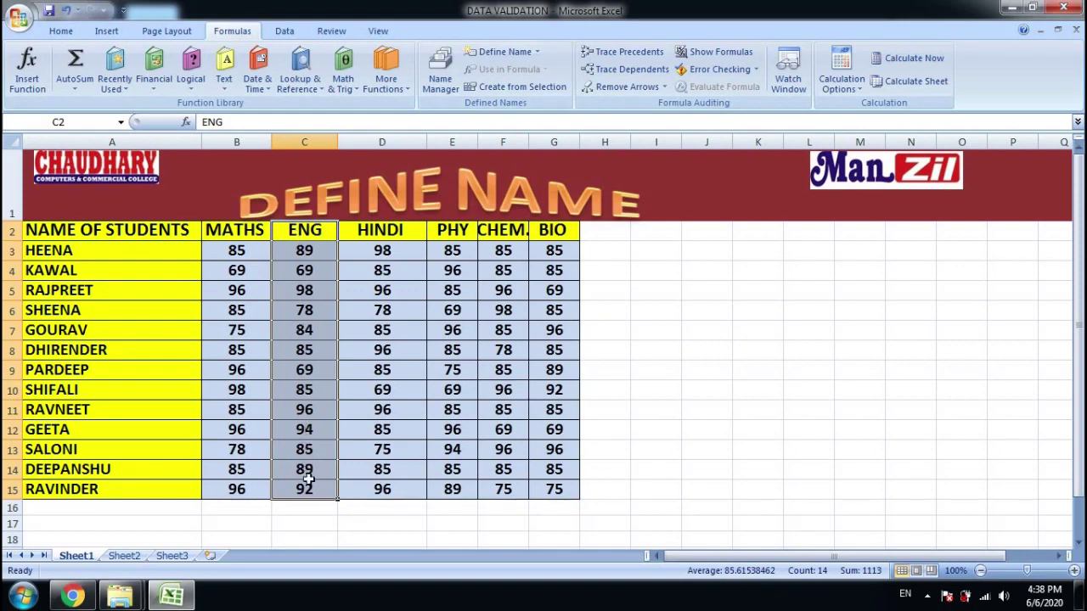
pyautogui.click(523, 53)
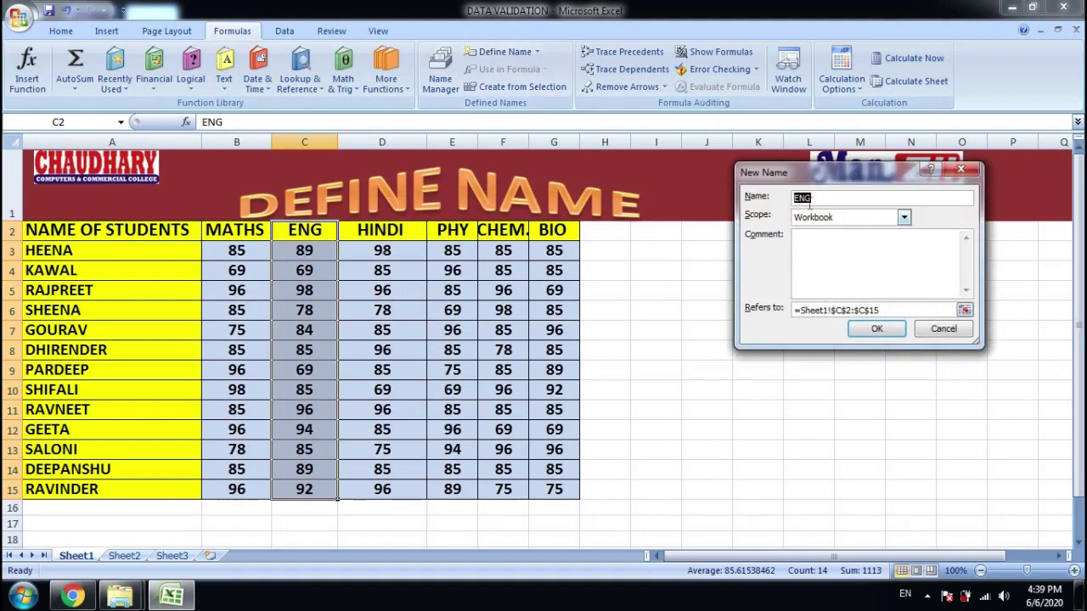
pyautogui.click(817, 197)
pyautogui.click(879, 330)
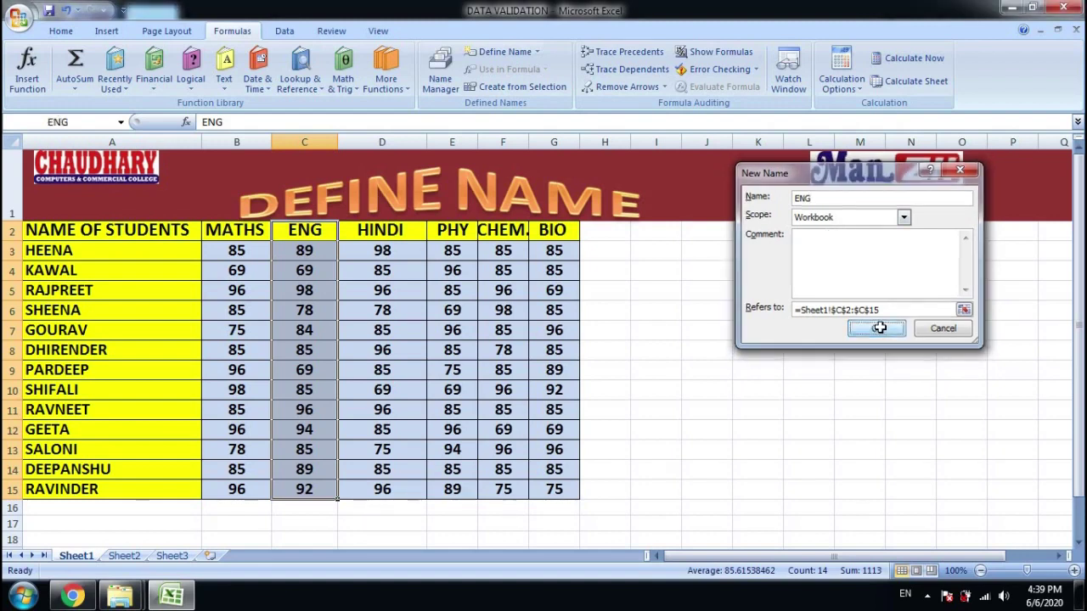
# Enter =MAX(ENG) in C17 to show the highest ENG mark, 98.
pyautogui.click(290, 531)
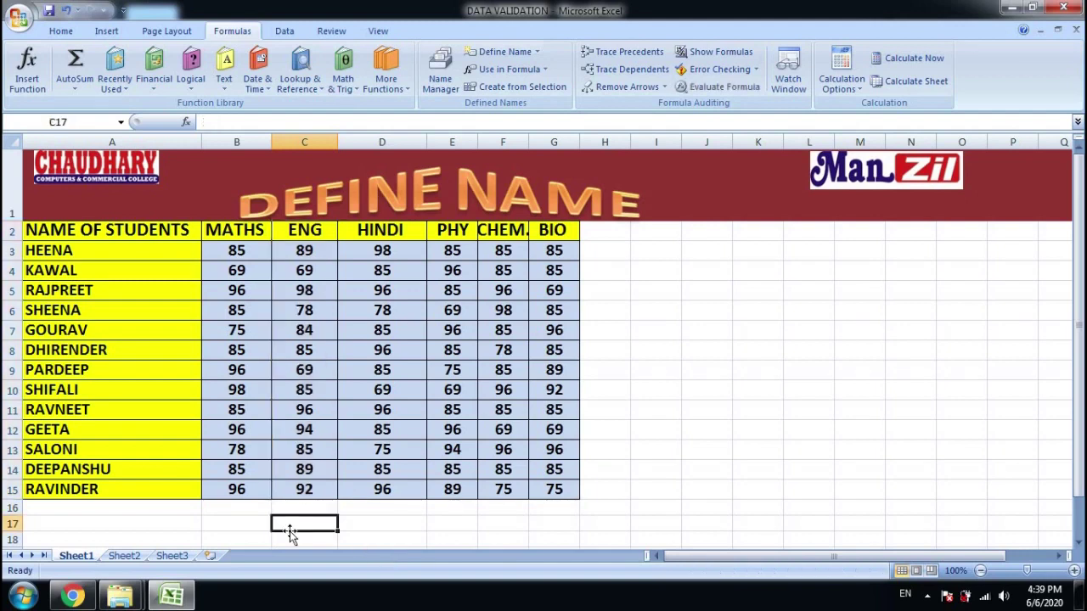
pyautogui.write('=')
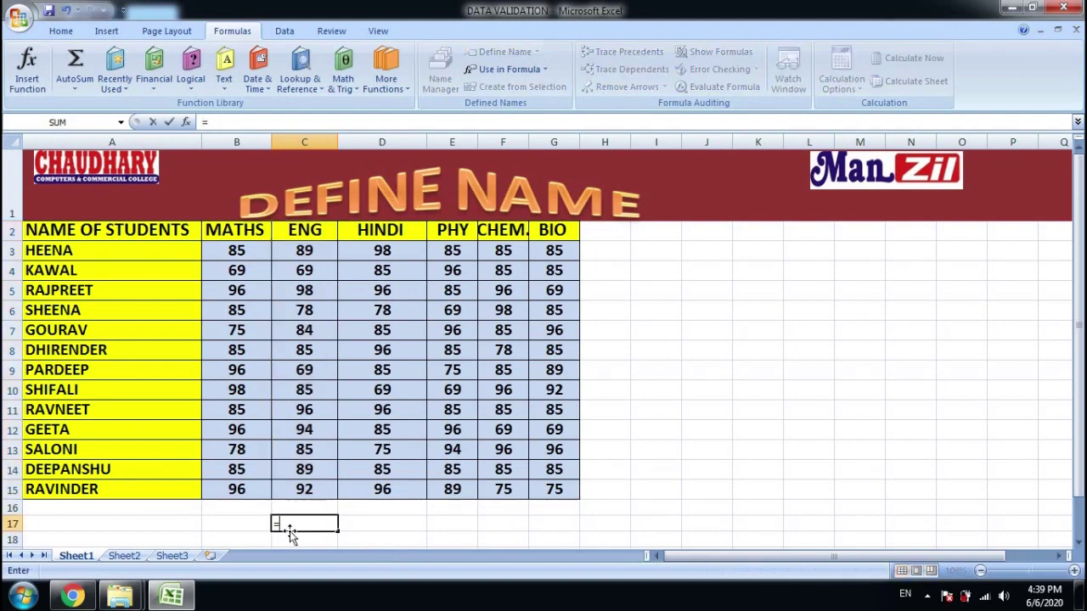
pyautogui.write('MAX')
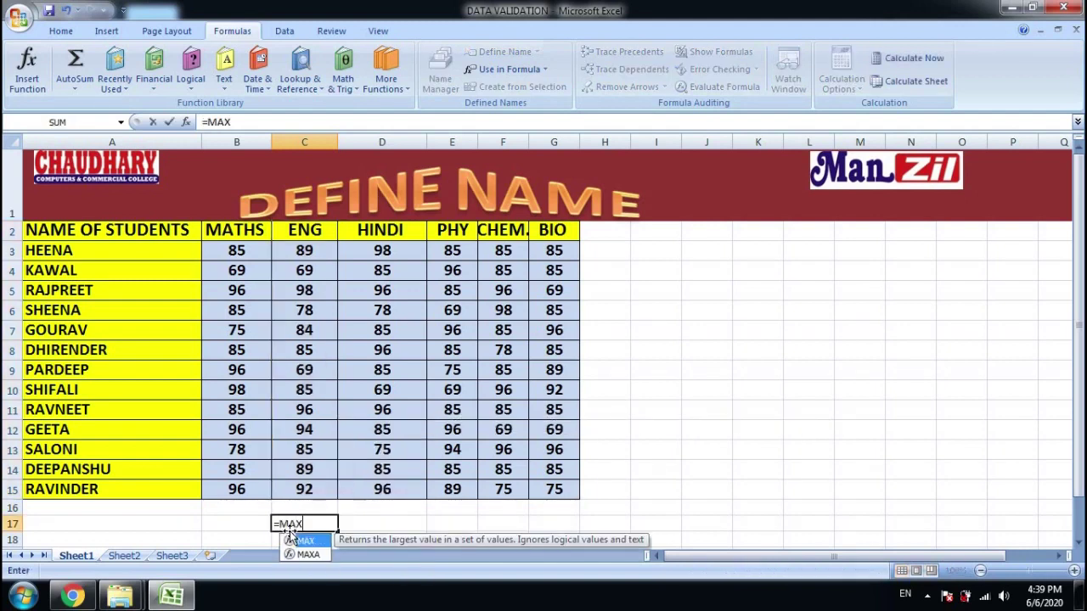
pyautogui.write('(R')
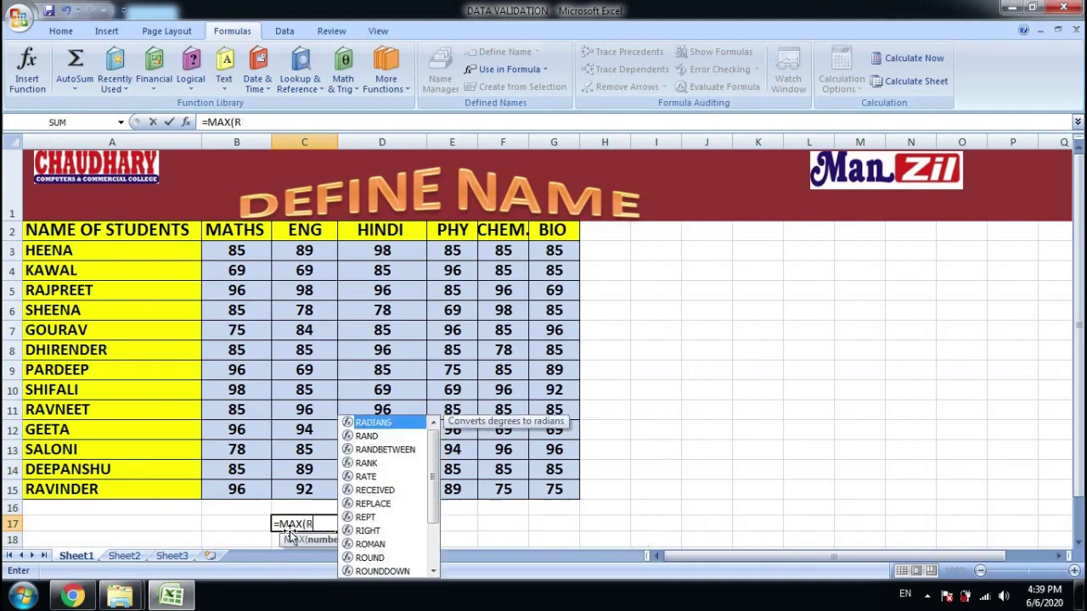
pyautogui.press('BackSpace')
pyautogui.write('ENG')
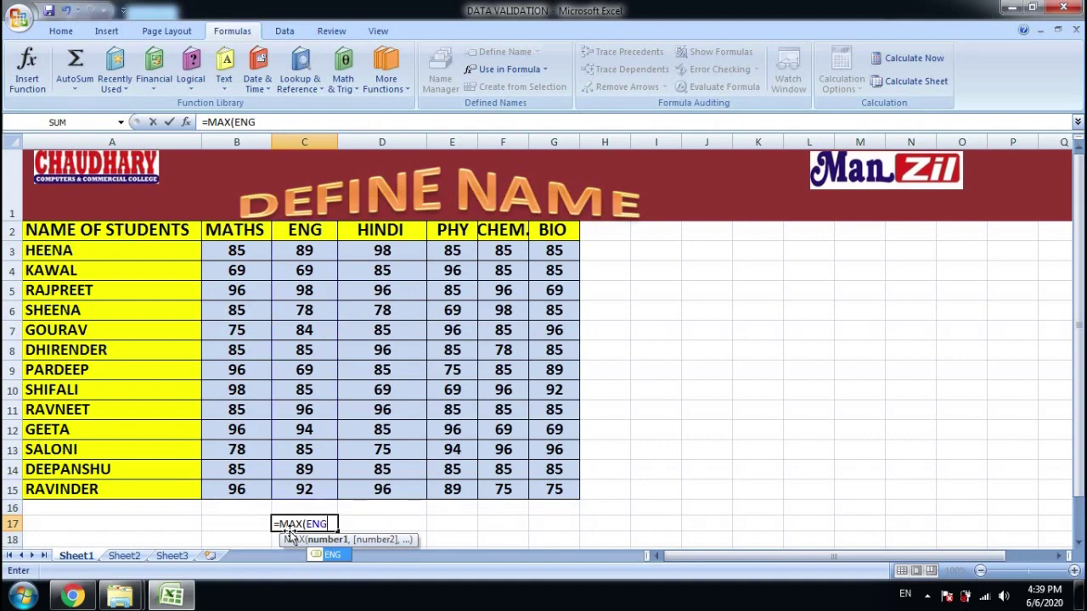
pyautogui.write(')')
pyautogui.press('Return')
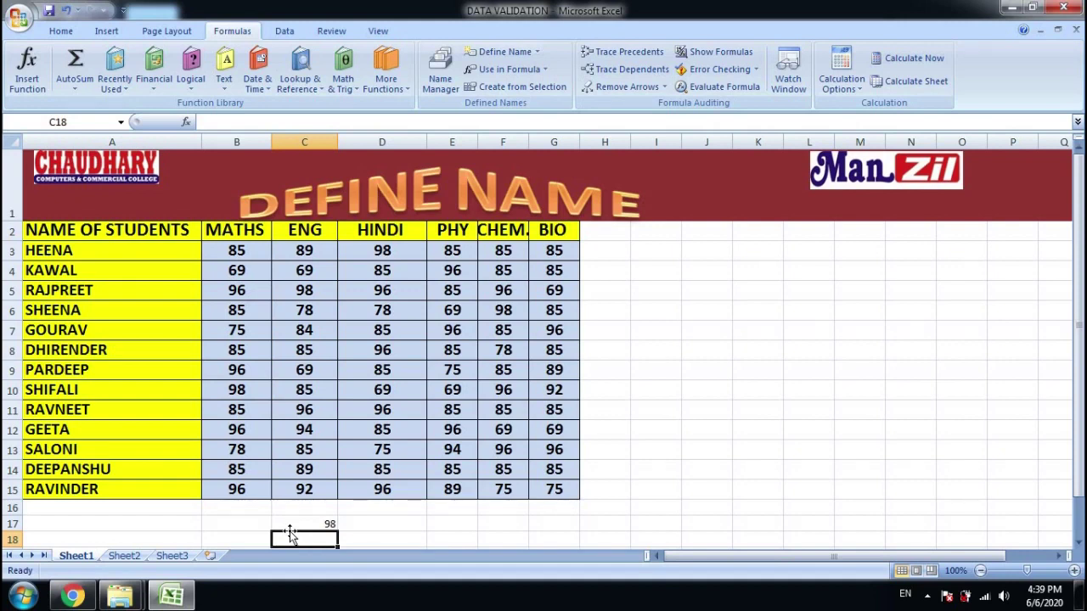
# Enter =MIN(ENG) in B17 to show the lowest ENG mark, 69.
pyautogui.press('Left')
pyautogui.press('Up')
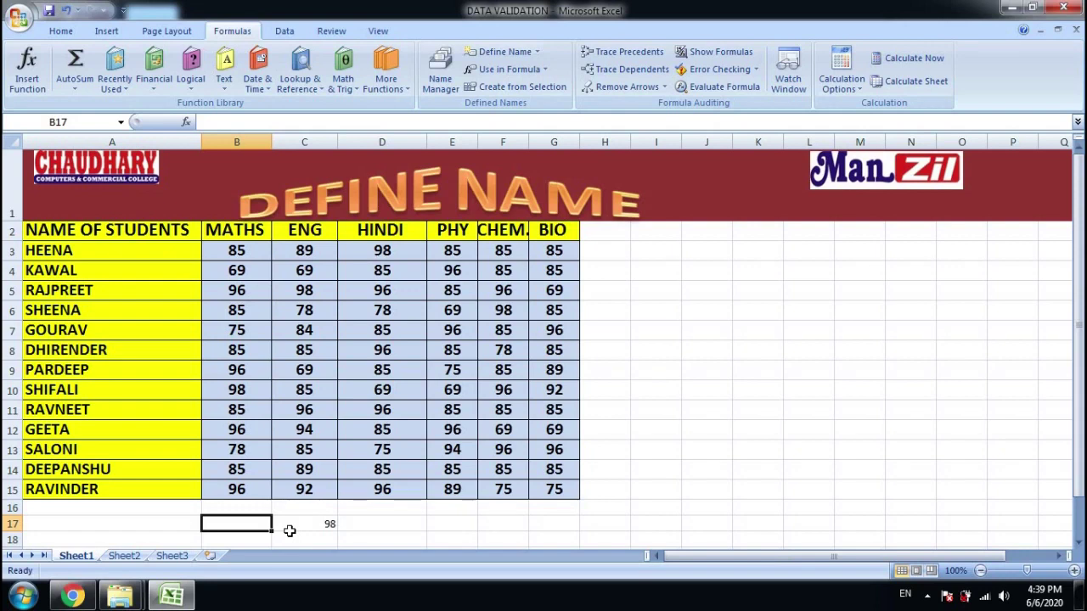
pyautogui.write('=MIN')
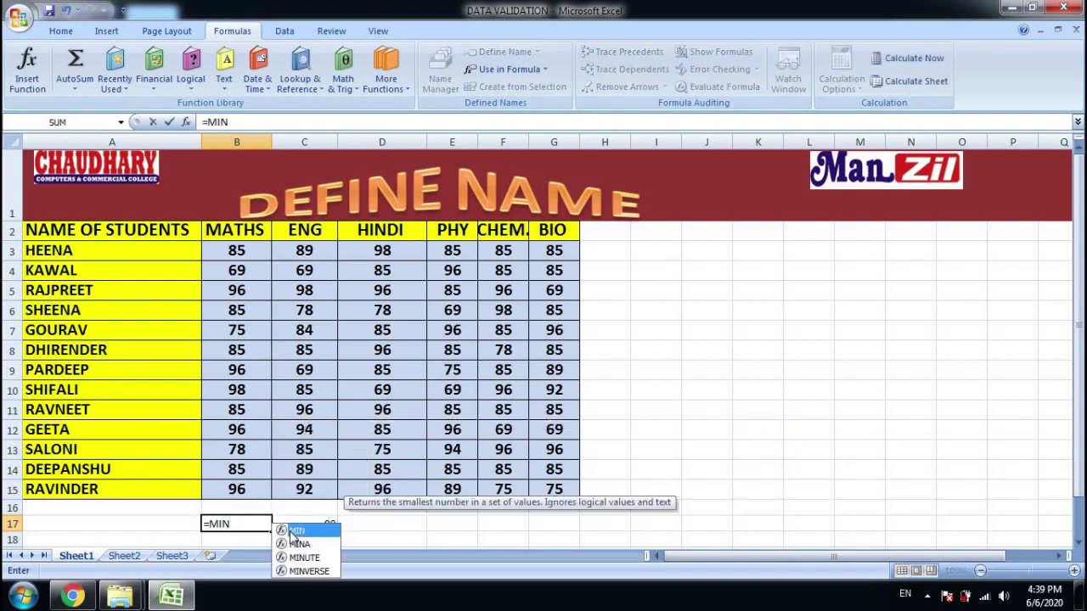
pyautogui.doubleClick(292, 532)
pyautogui.write('ENG)')
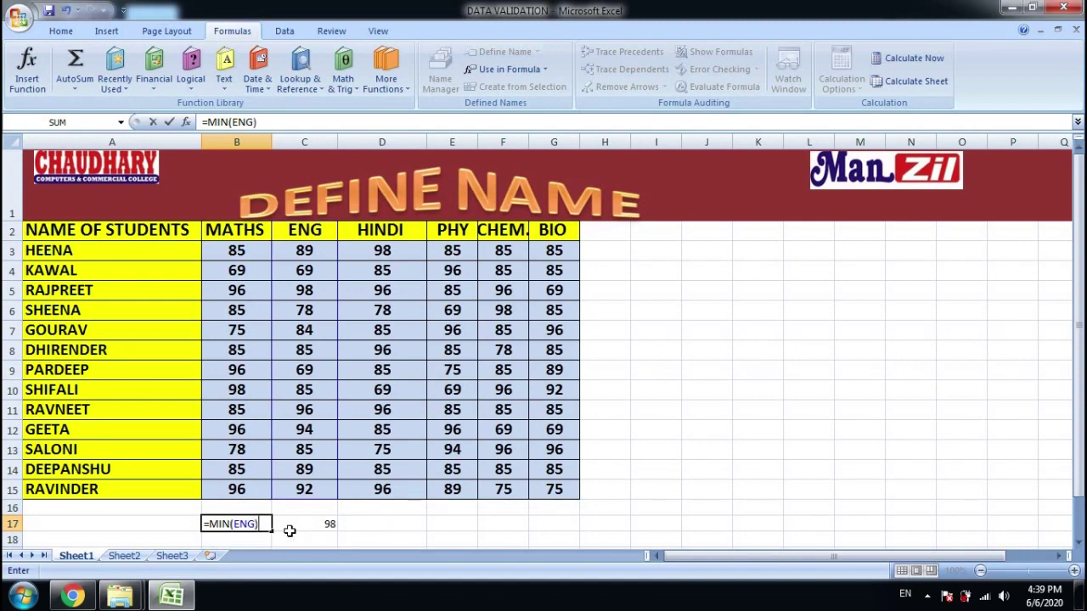
pyautogui.press('Return')
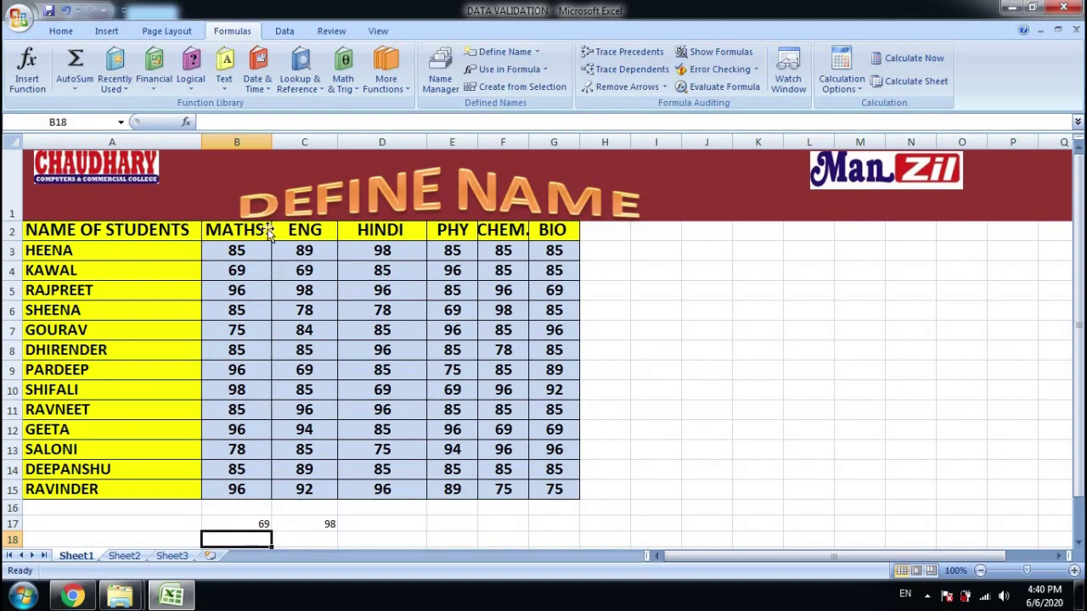
# Create names from the top-row subject headings of the marks table, replacing the existing ENG name.
pyautogui.moveTo(259, 230)
pyautogui.mouseDown()
pyautogui.moveTo(554, 255)
pyautogui.moveTo(553, 489)
pyautogui.mouseUp()
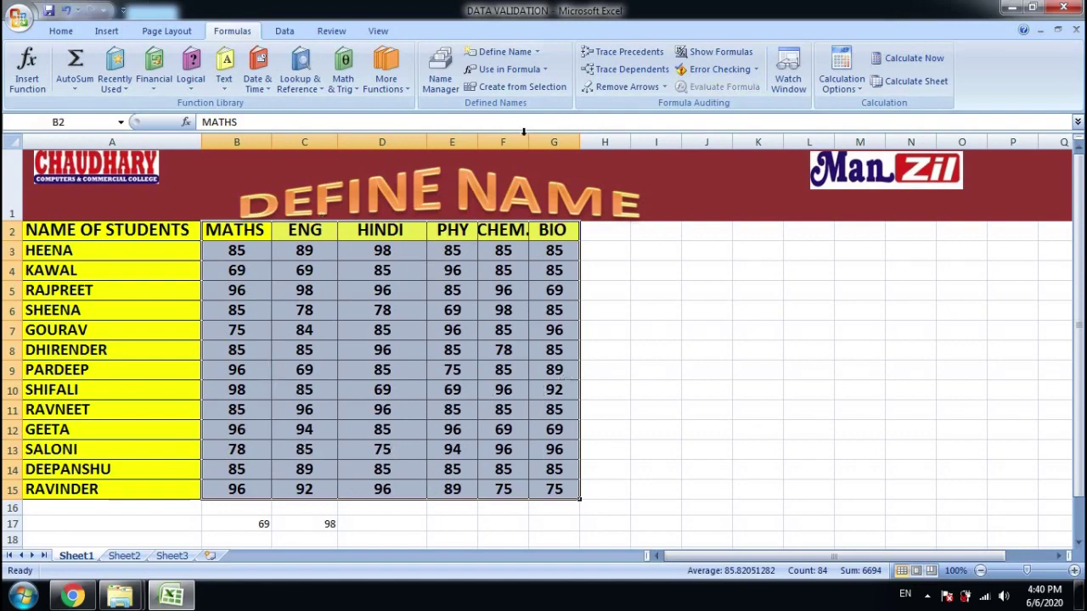
pyautogui.click(517, 88)
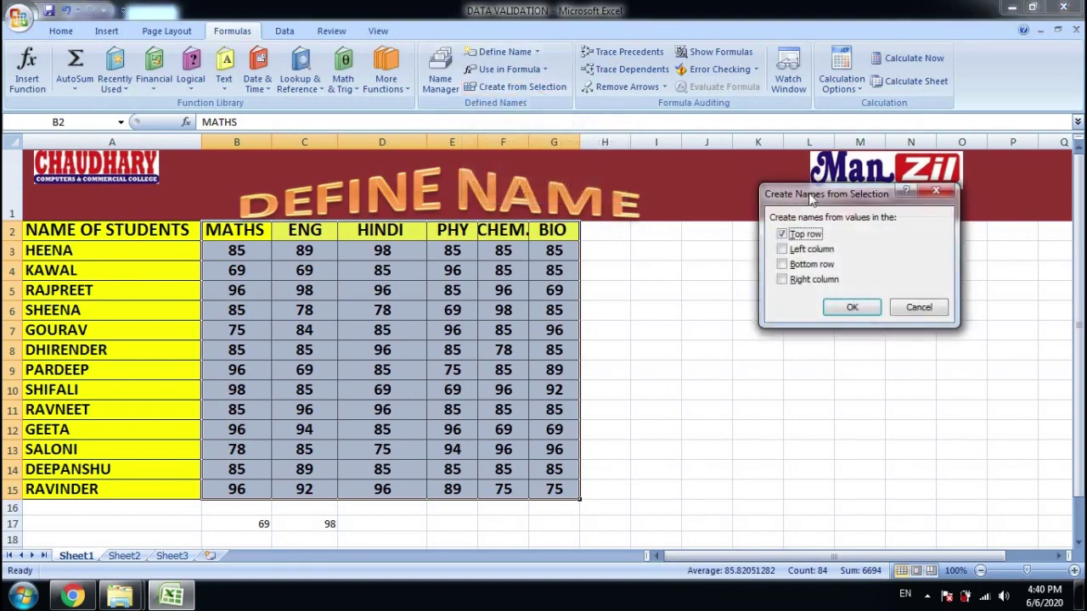
pyautogui.moveTo(790, 196); pyautogui.dragTo(574, 220)
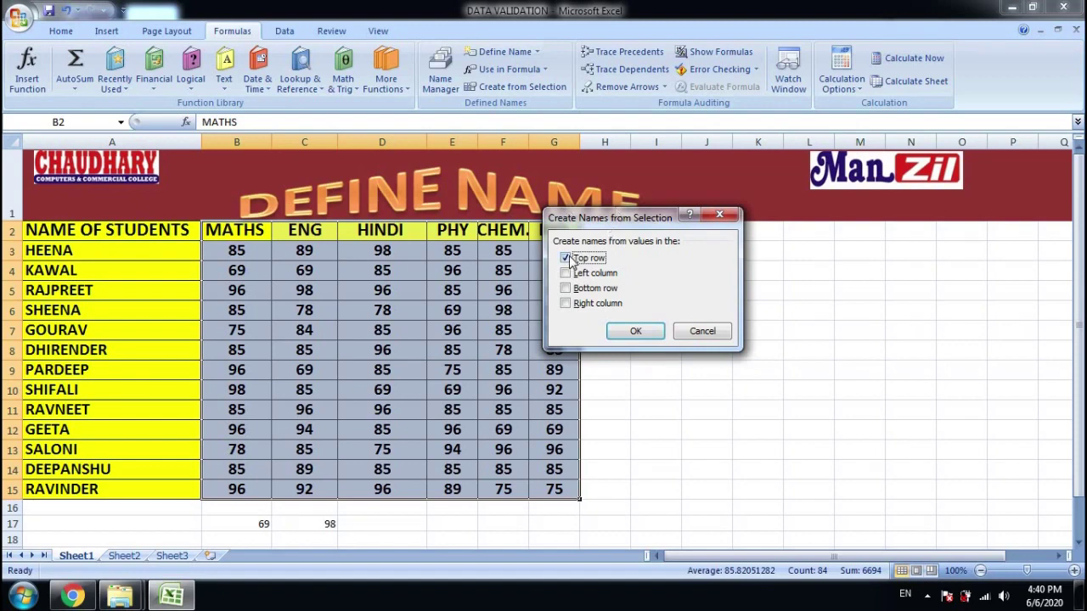
pyautogui.click(635, 332)
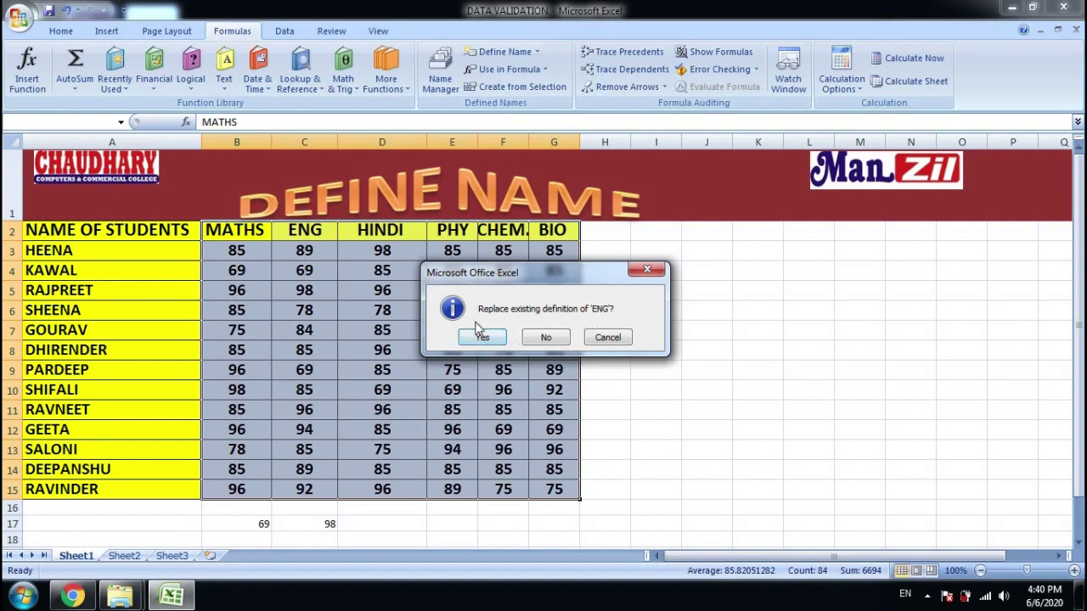
pyautogui.click(481, 338)
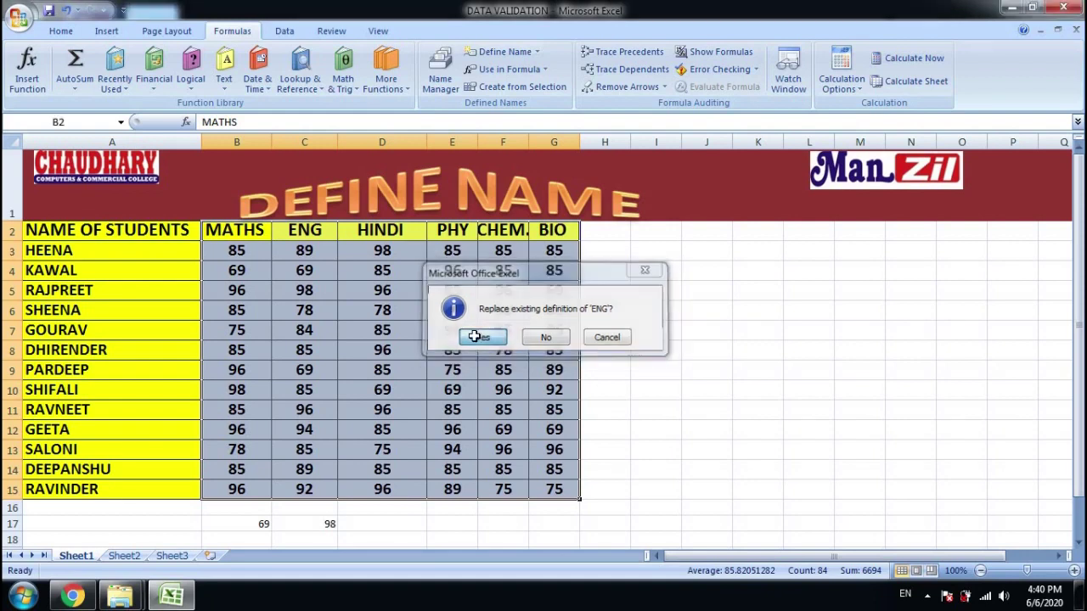
pyautogui.click(656, 332)
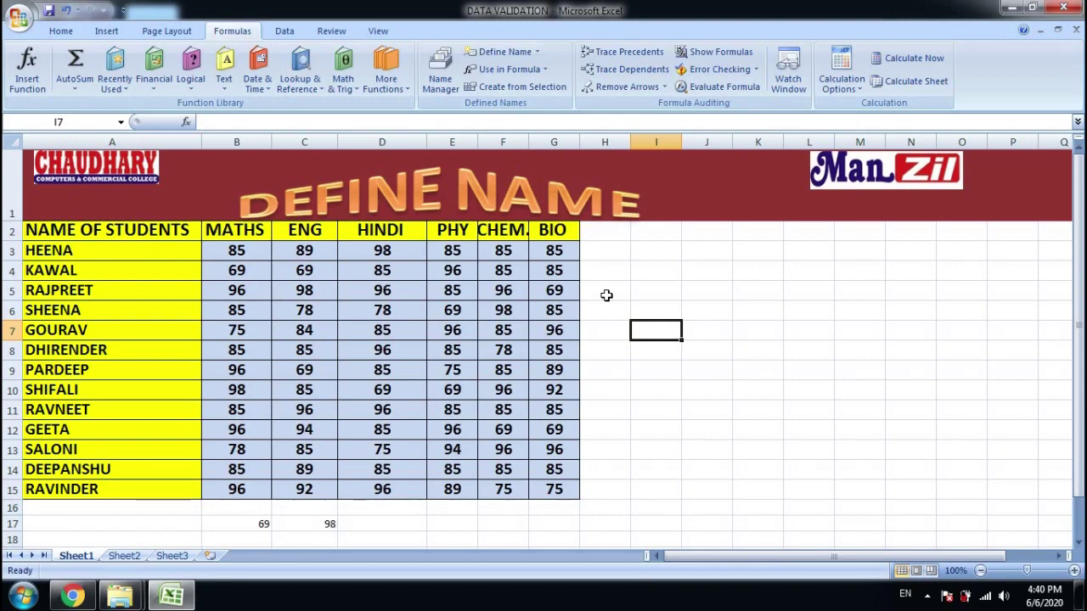
pyautogui.click(121, 122)
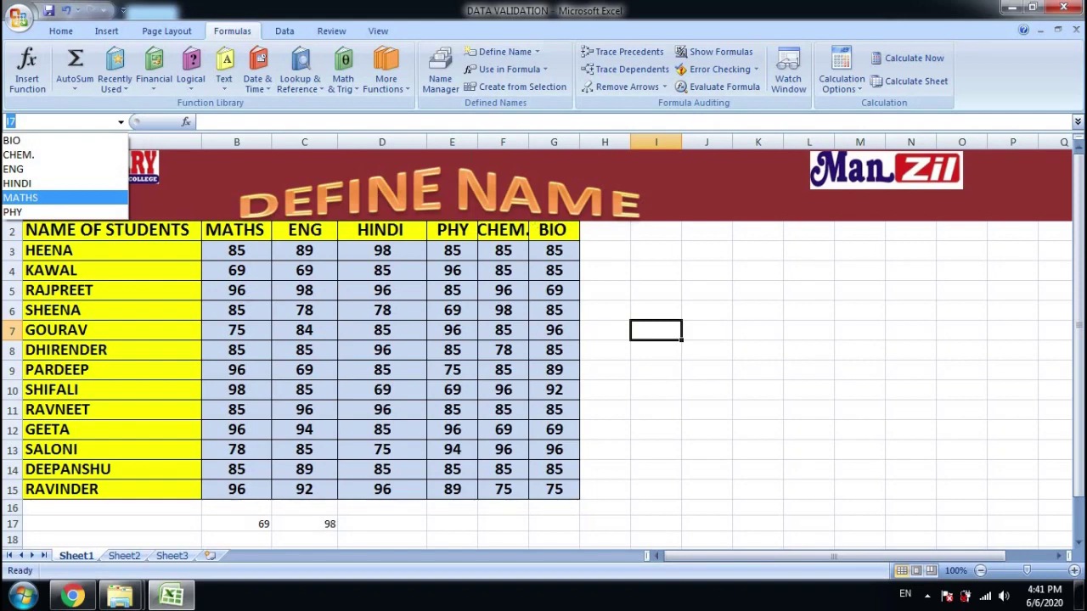
pyautogui.click(451, 95)
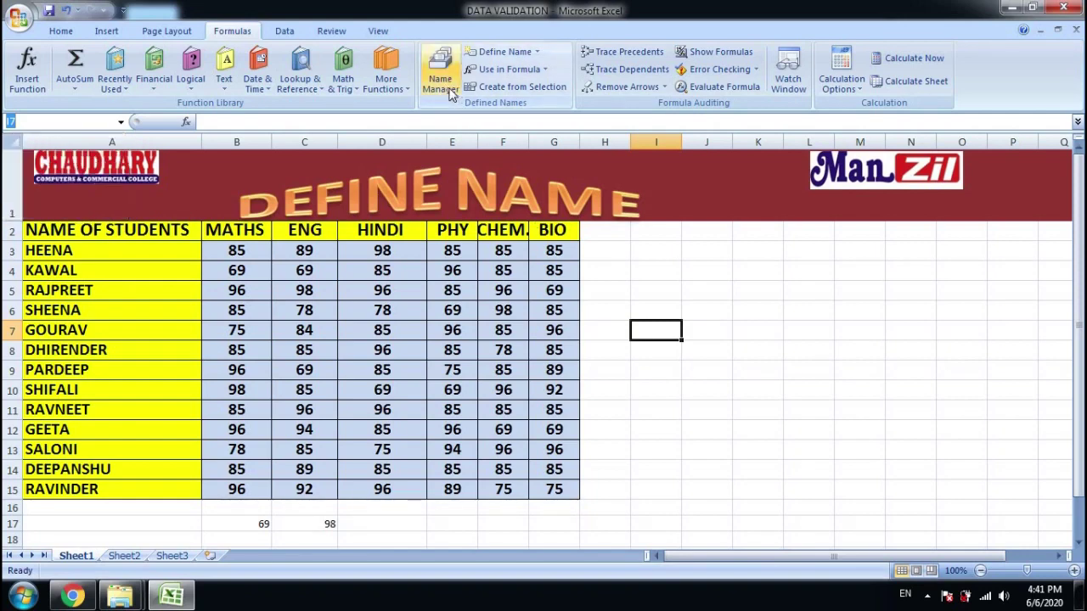
pyautogui.click(451, 91)
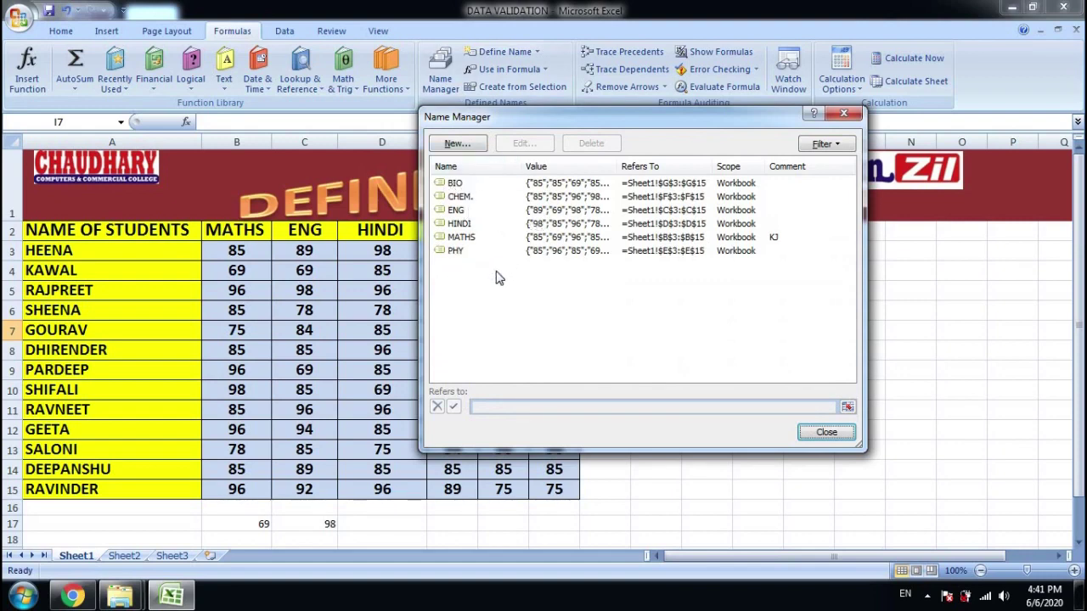
pyautogui.click(843, 114)
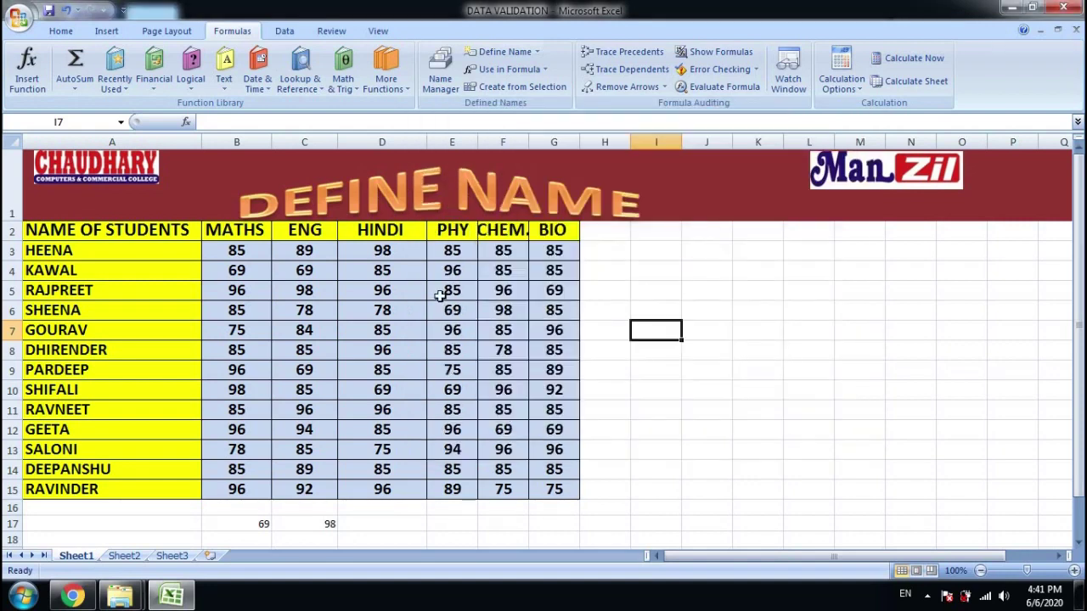
pyautogui.scroll(-1, 439, 295)
pyautogui.scroll(1, 440, 294)
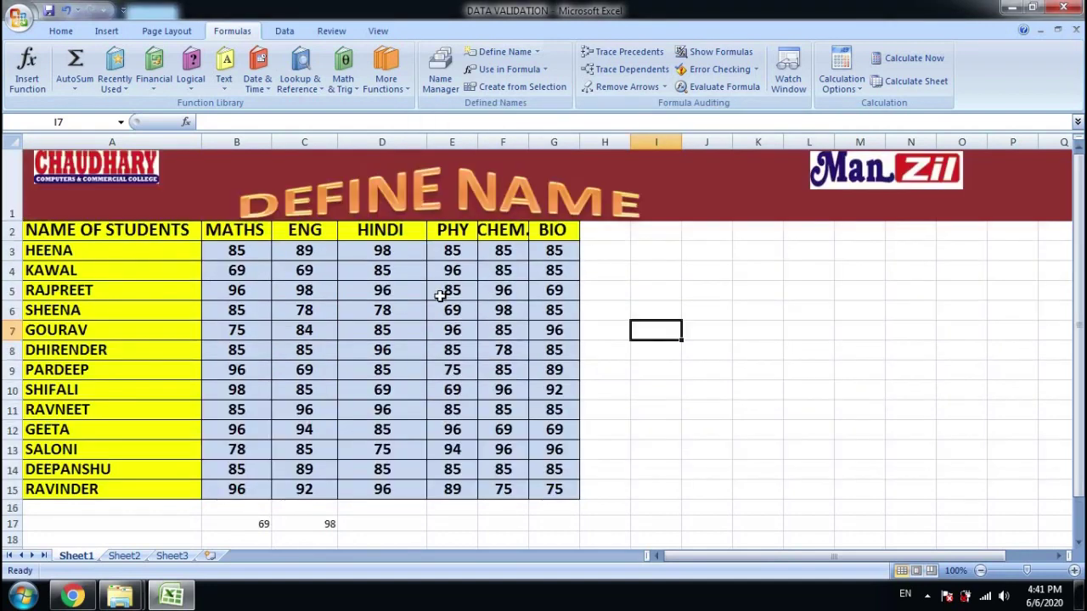
pyautogui.click(623, 294)
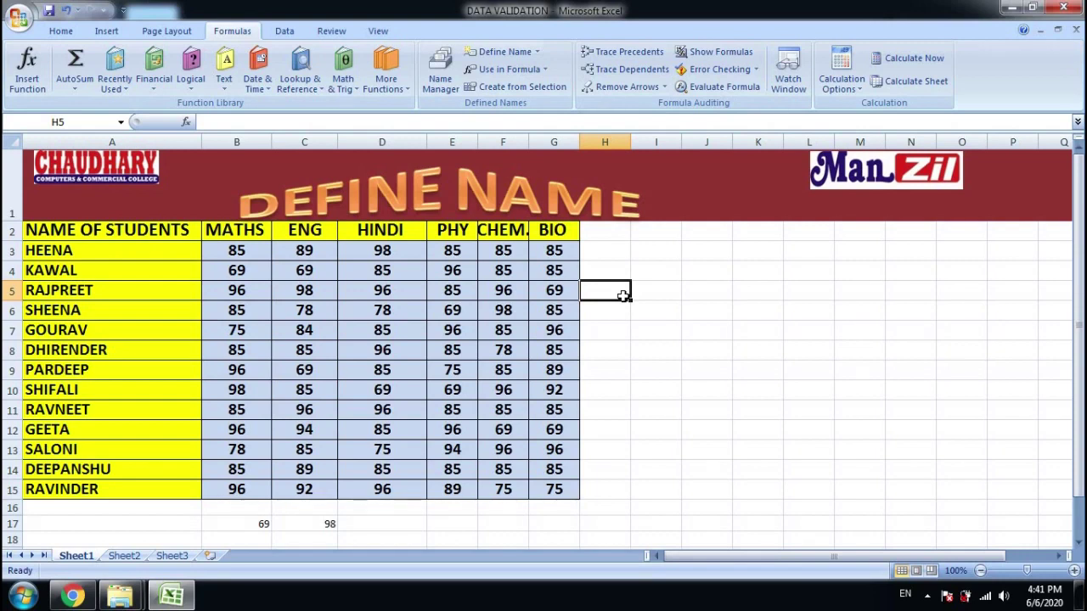
# Enter =SUM(PHY) in H5 (1109) and =MIN(MATHS) in H6.
pyautogui.write('=S')
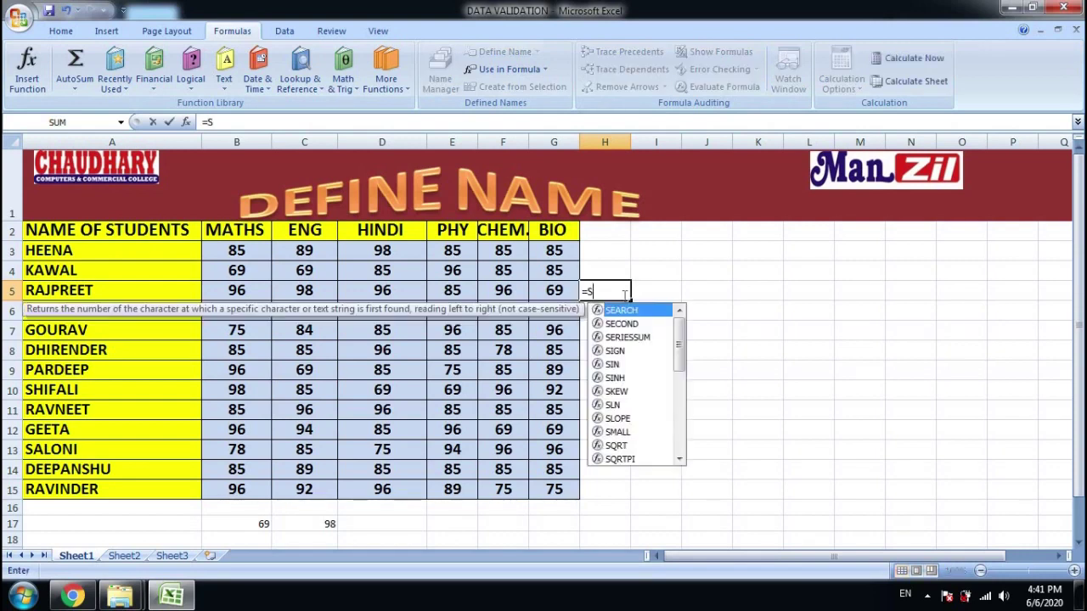
pyautogui.write('UM(')
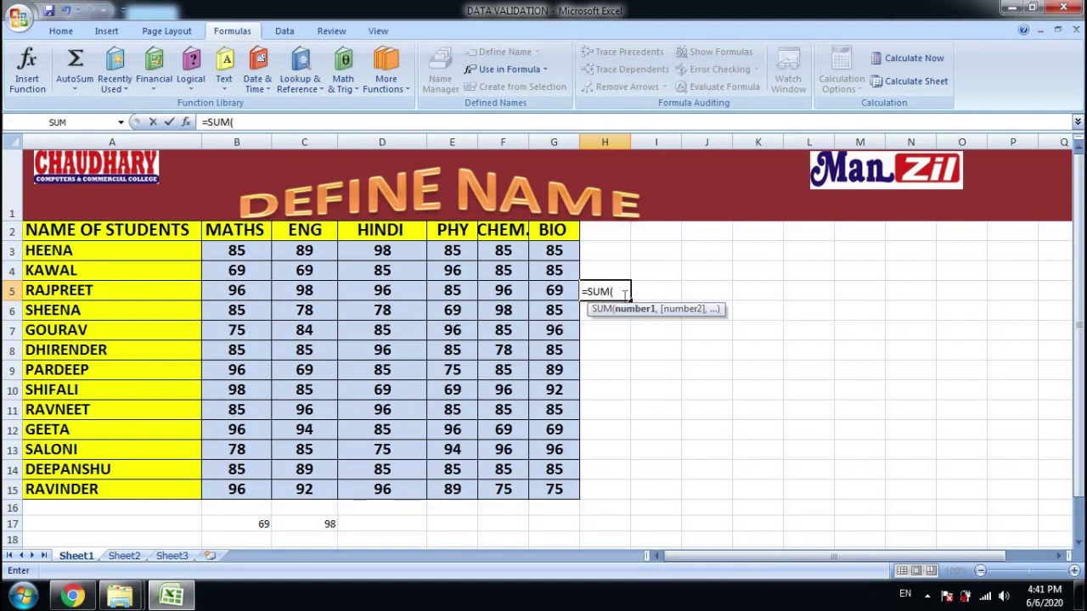
pyautogui.write('PHY')
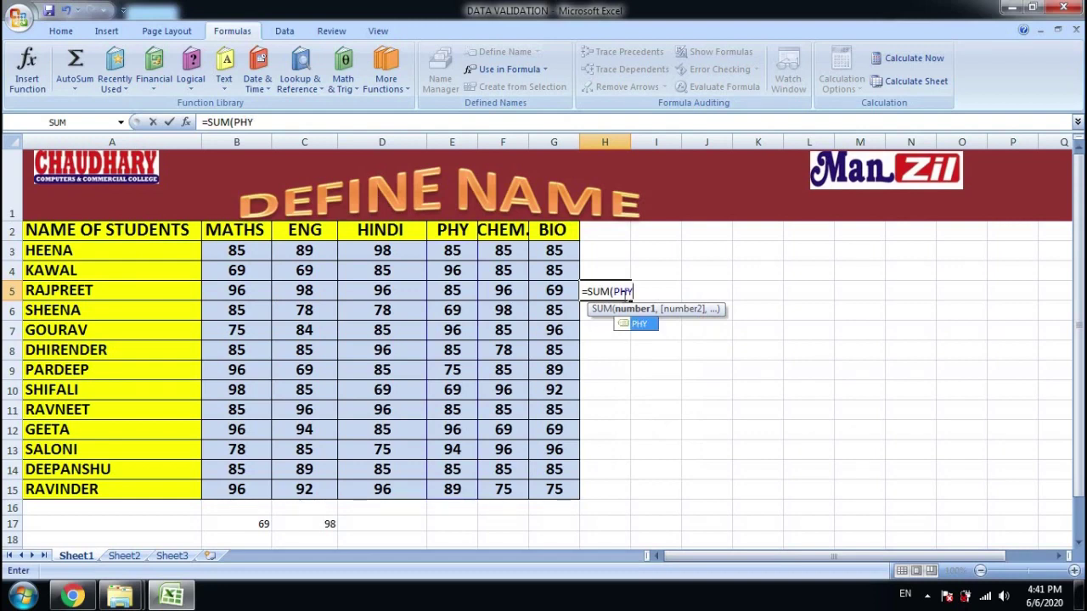
pyautogui.write(')')
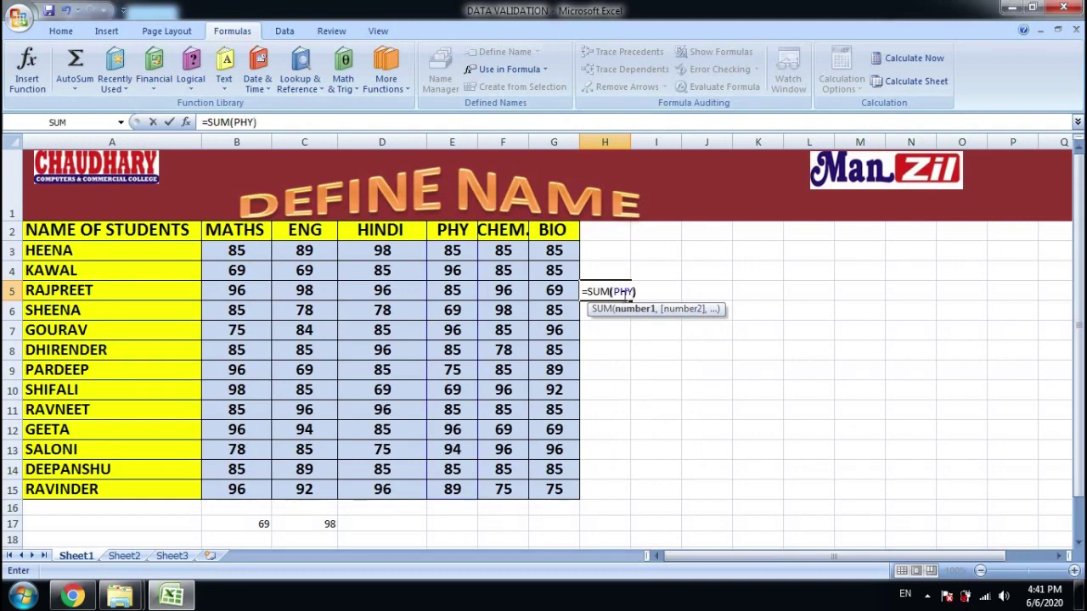
pyautogui.press('Return')
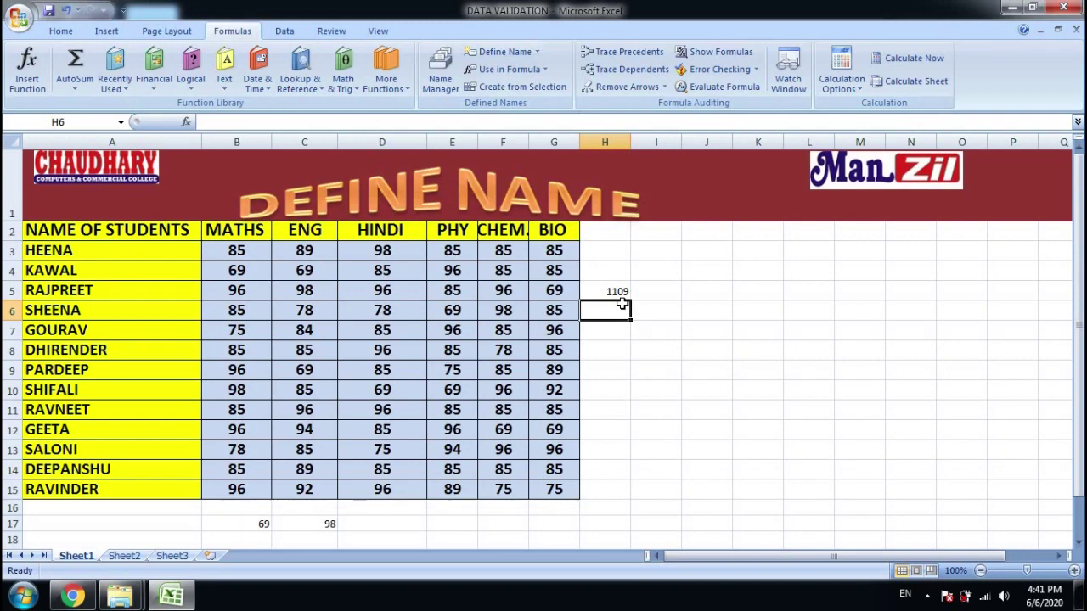
pyautogui.write('=MIN(')
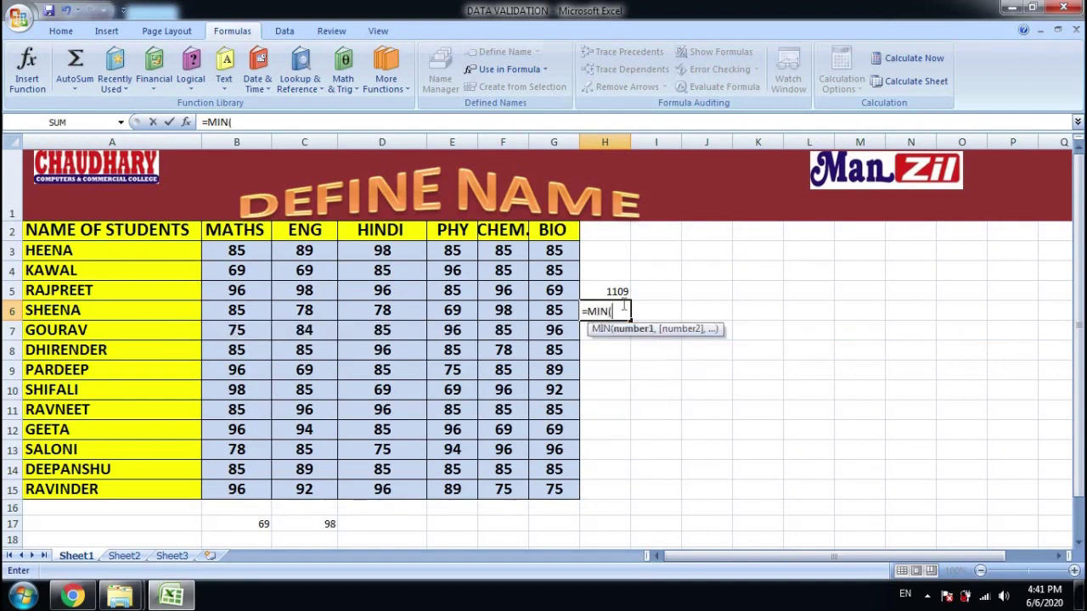
pyautogui.write('MATHS)')
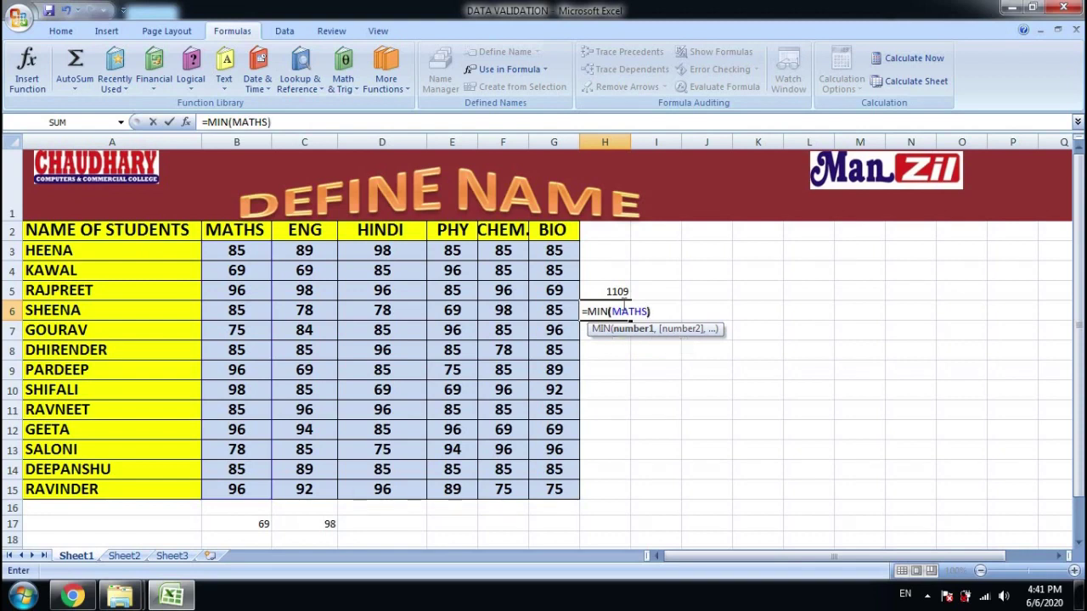
pyautogui.press('Return')
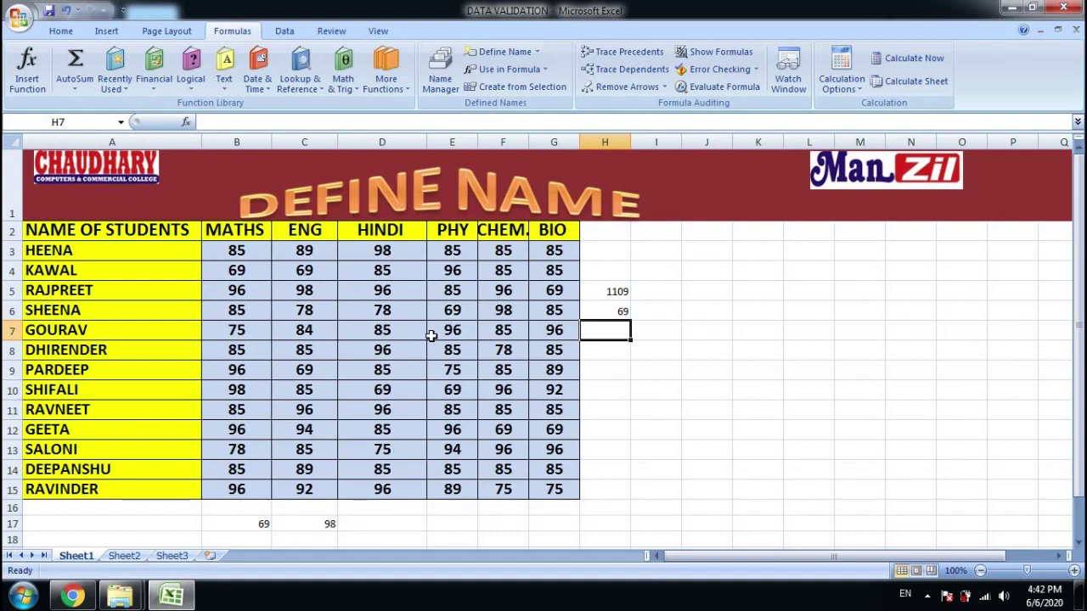
# Delete the ENG name in Name Manager, then review the remaining names in the Name Box list.
pyautogui.click(441, 89)
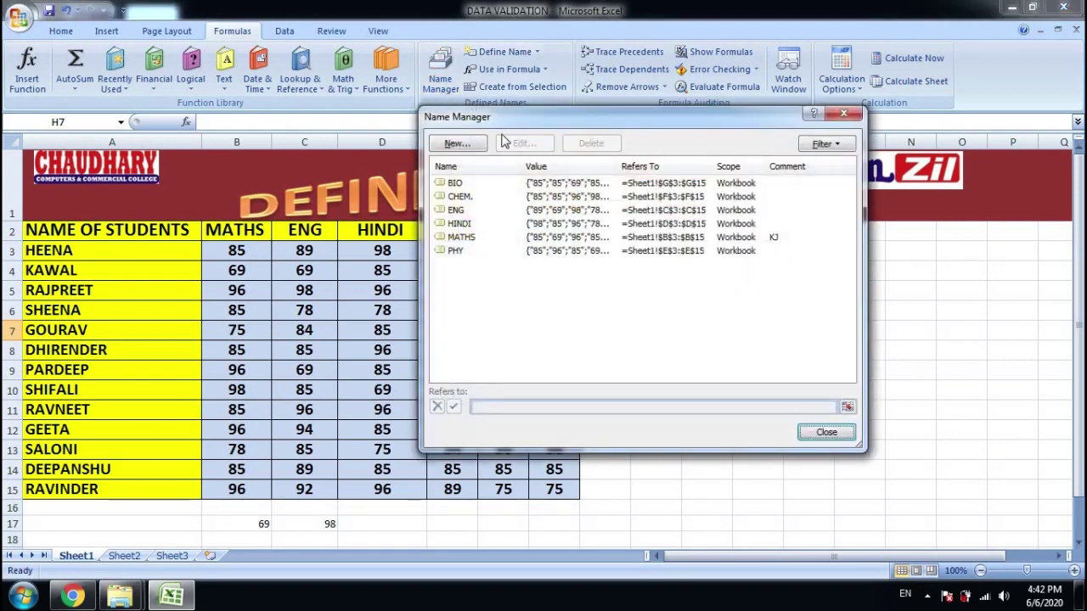
pyautogui.click(467, 214)
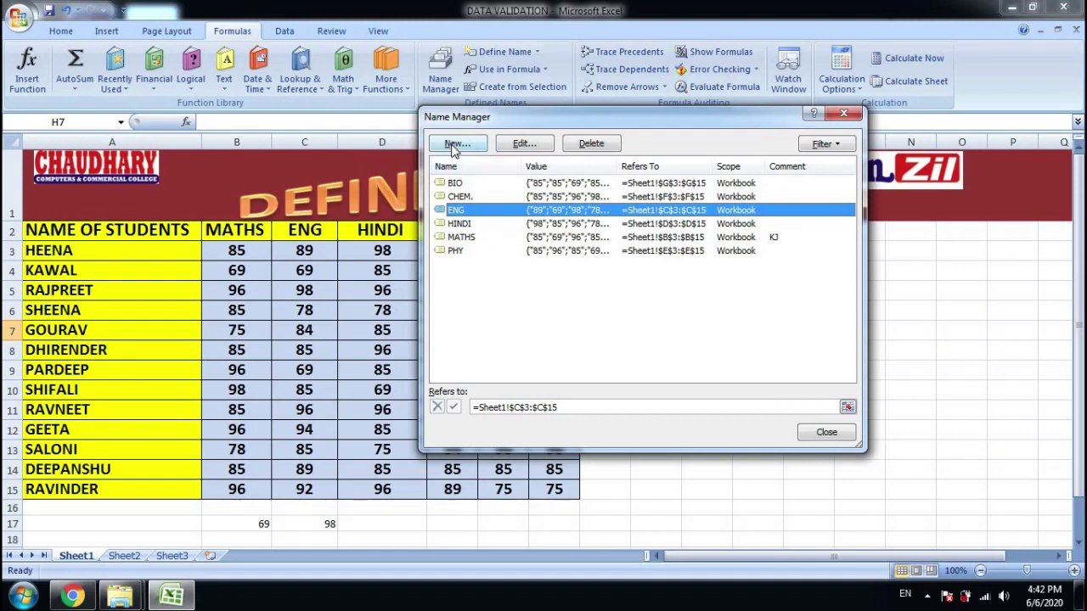
pyautogui.click(543, 143)
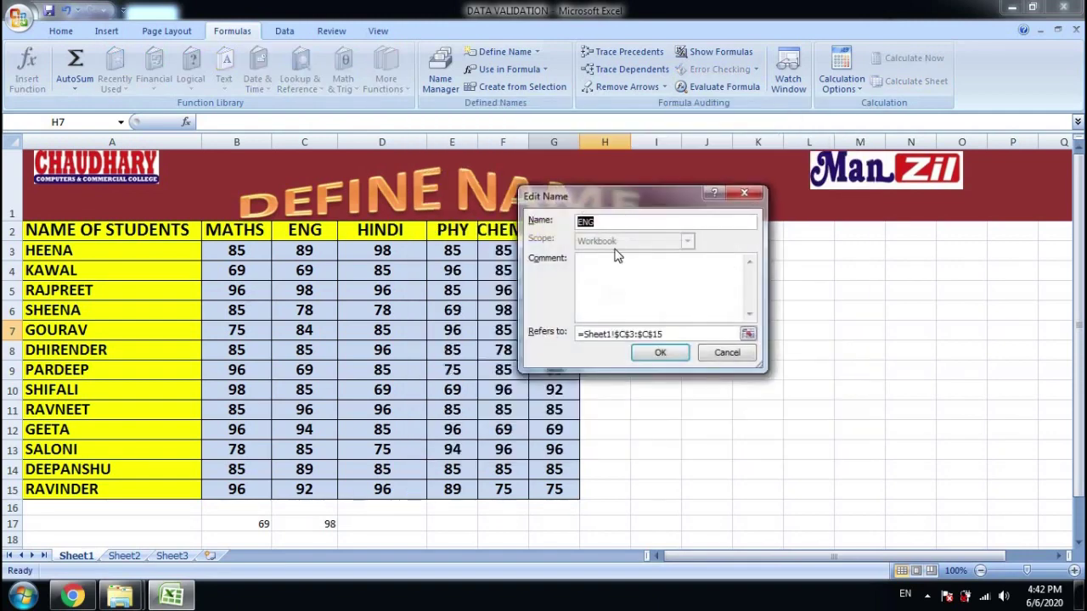
pyautogui.click(745, 192)
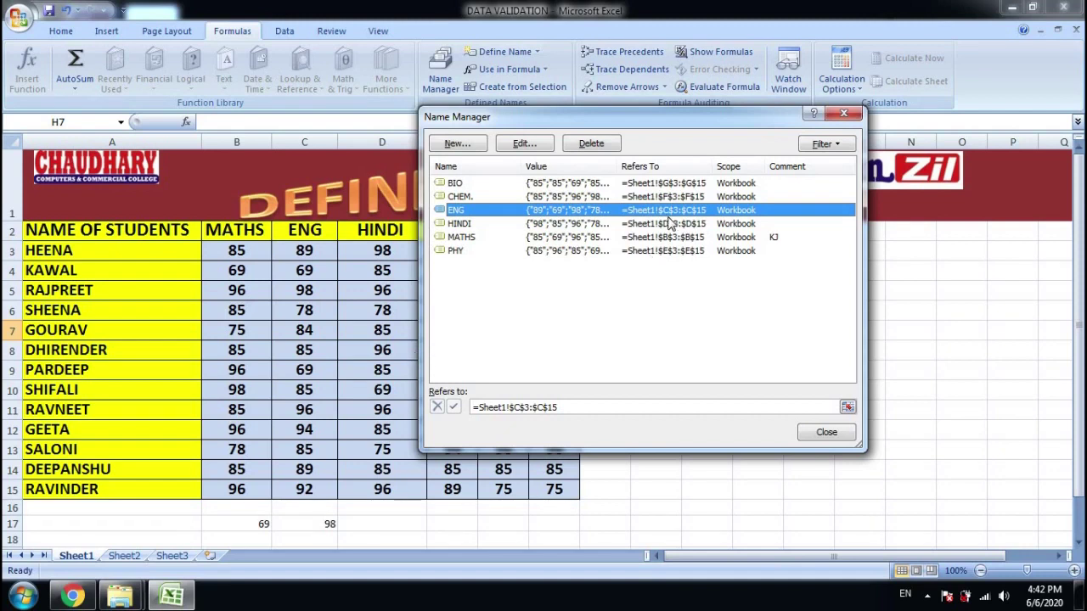
pyautogui.click(589, 144)
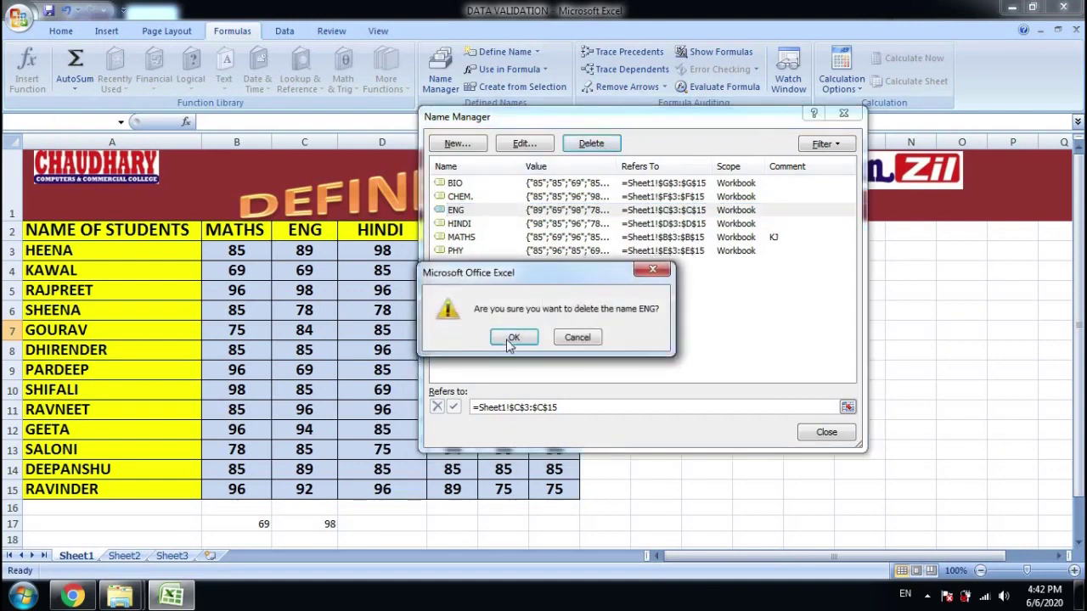
pyautogui.click(508, 338)
pyautogui.click(826, 434)
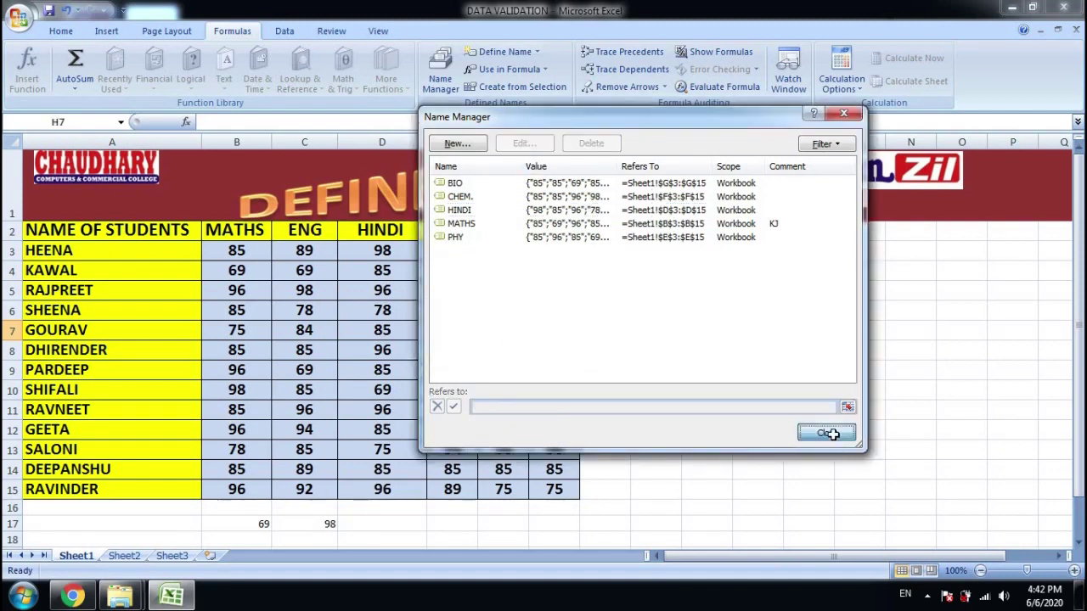
pyautogui.click(120, 122)
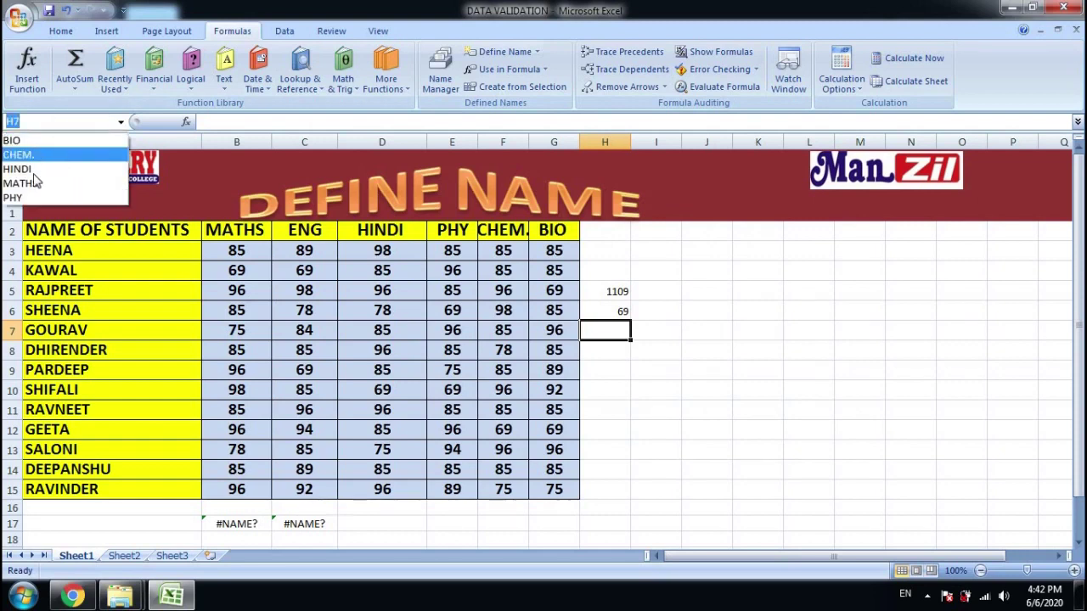
pyautogui.click(620, 365)
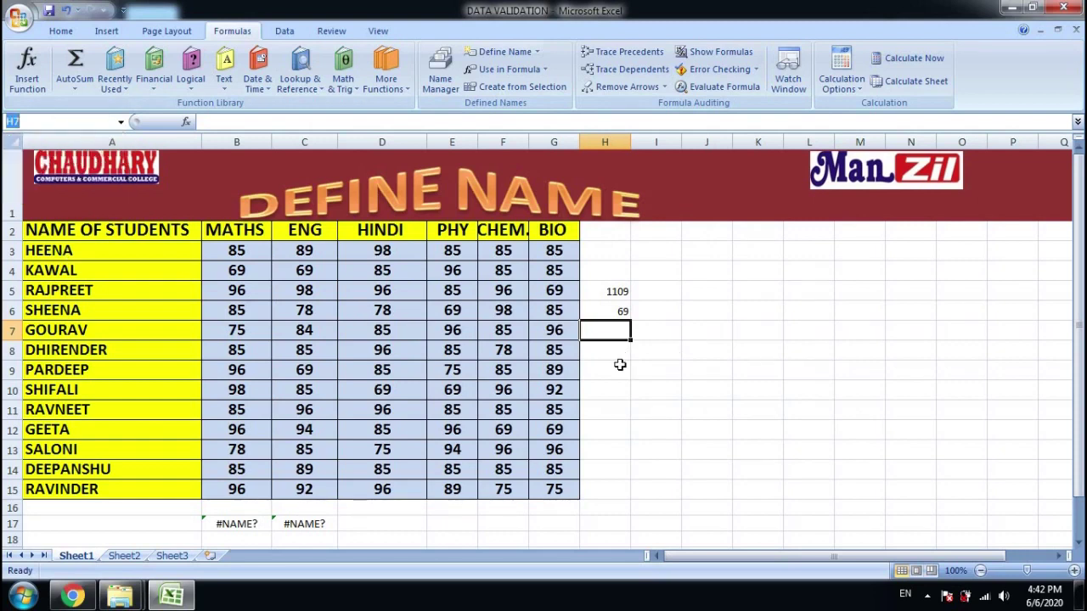